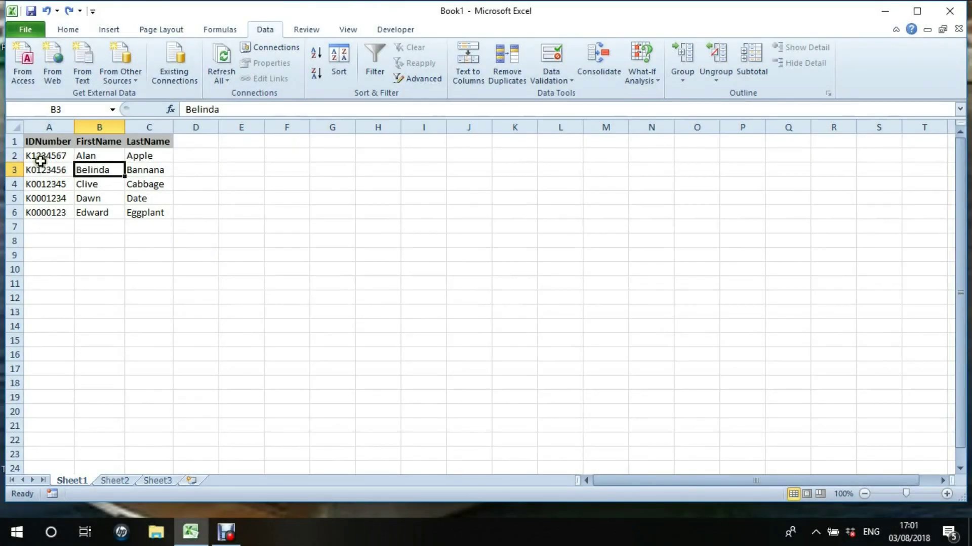
Check the K-prefixed ID numbers and select the FirstName column B.
left_click(41, 157)
left_click(45, 185)
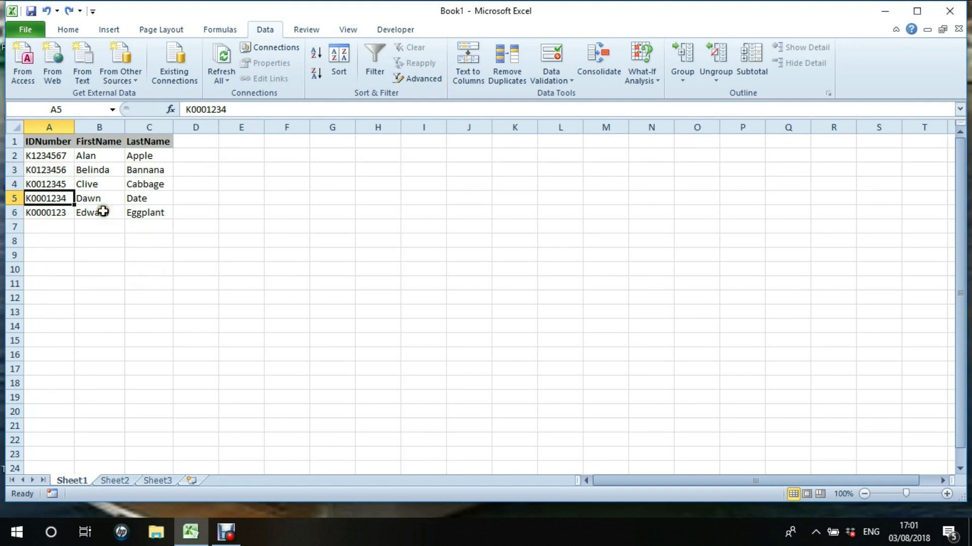
left_click(97, 127)
Insert a blank column before FirstName, then select the IDNumber column A.
right_click(97, 127)
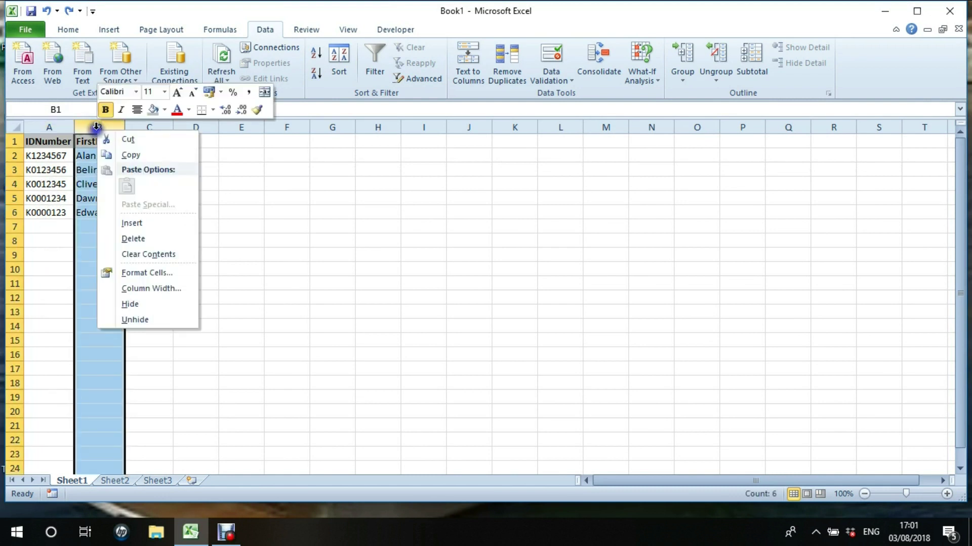
left_click(129, 223)
left_click(229, 313)
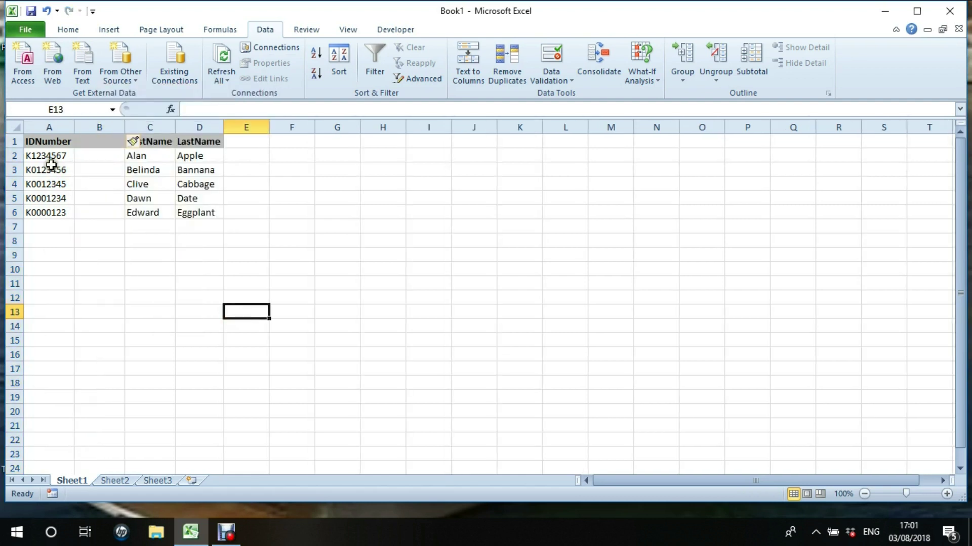
left_click(48, 126)
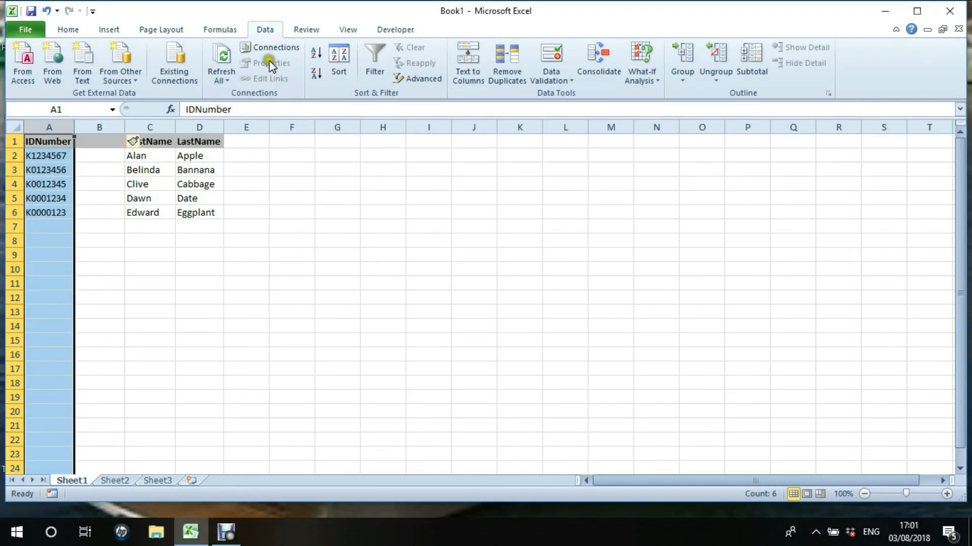
Split the IDNumber column with Text to Columns using the Fixed width option.
left_click(266, 33)
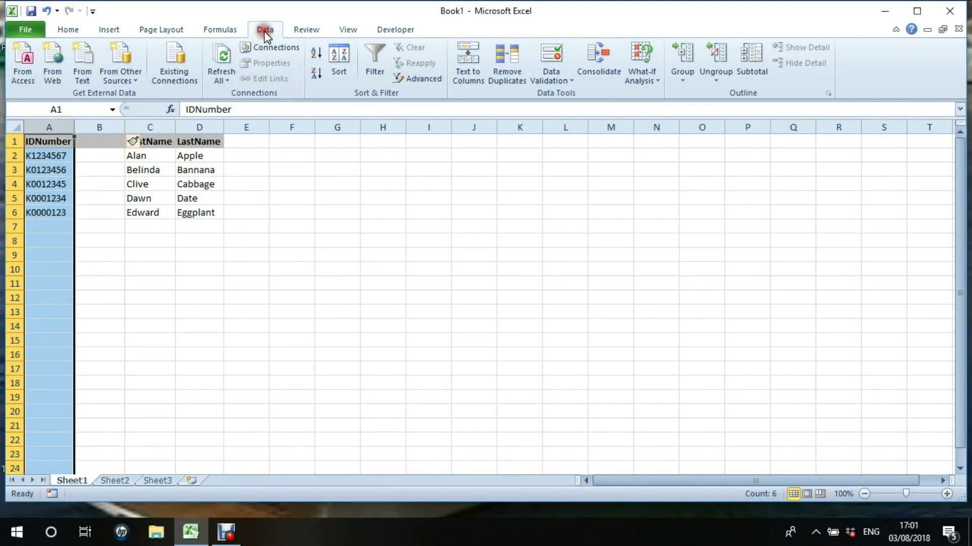
left_click(473, 73)
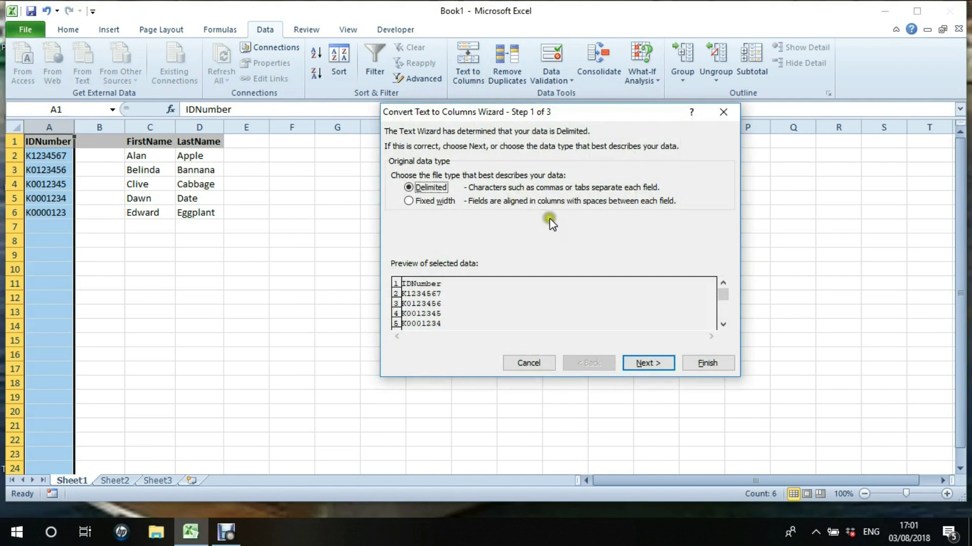
left_click(408, 188)
left_click(410, 202)
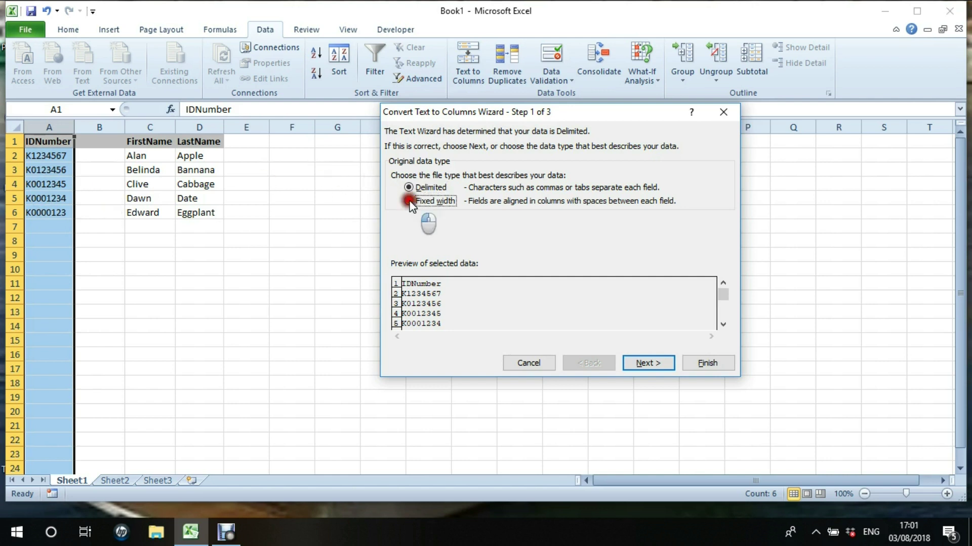
left_click(649, 364)
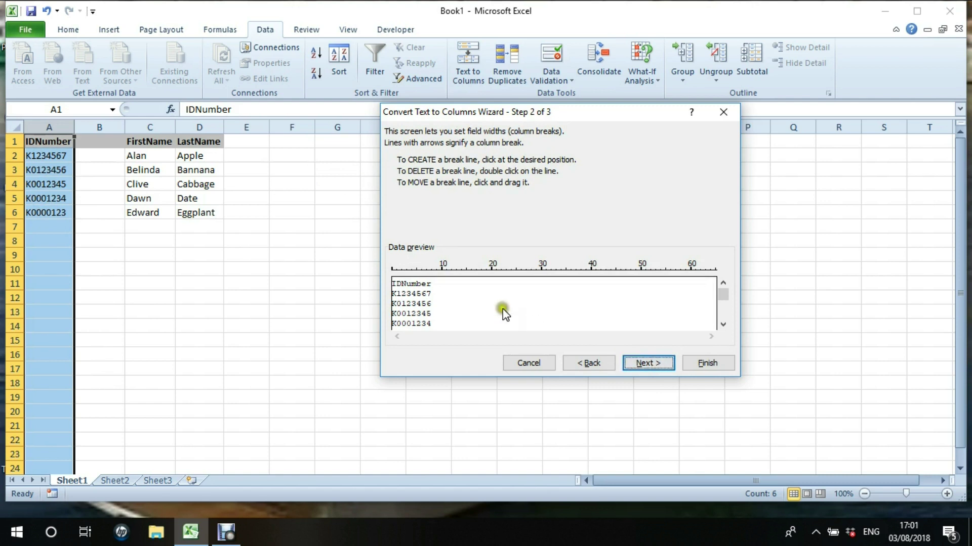
Set a column break after each ID's first character and finish the split.
left_click(461, 271)
left_click_drag(462, 277, 463, 279)
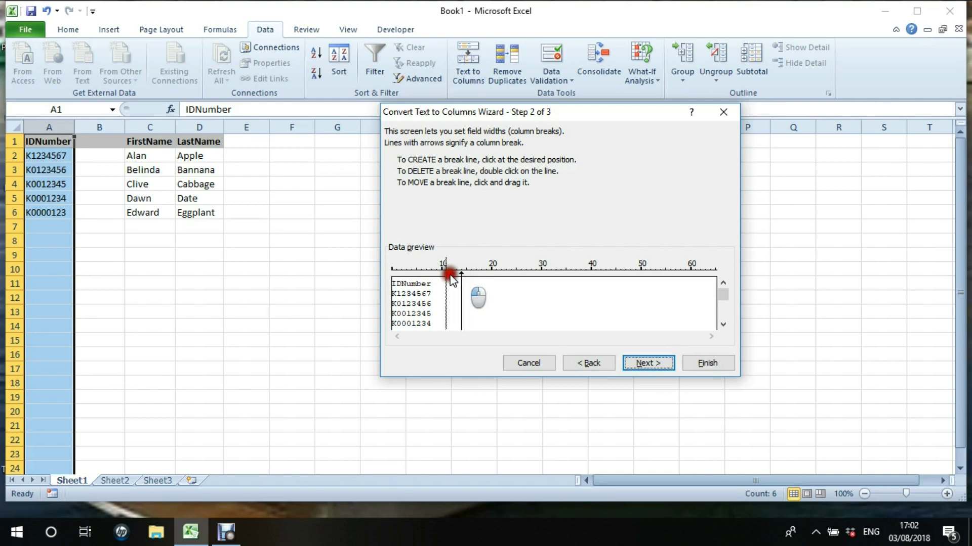
left_click_drag(460, 277, 397, 278)
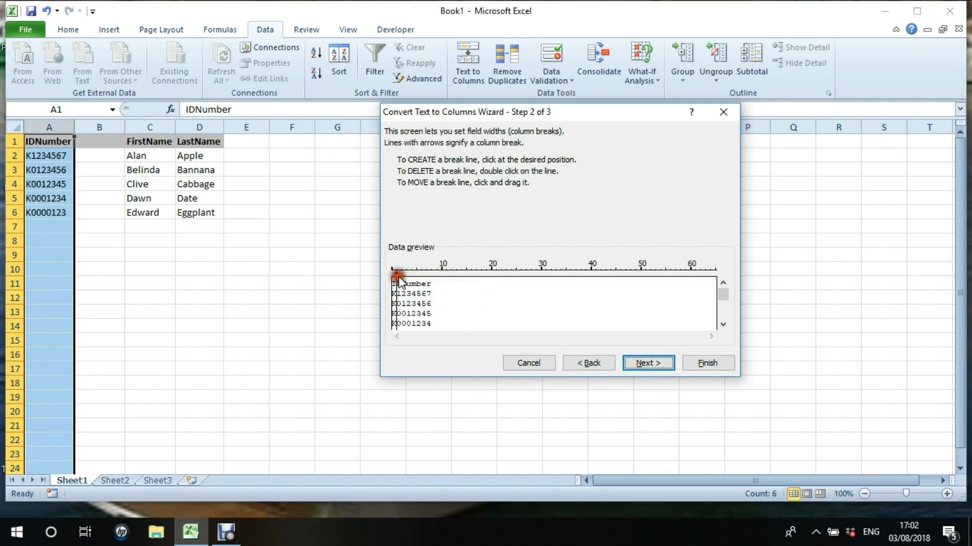
left_click(627, 356)
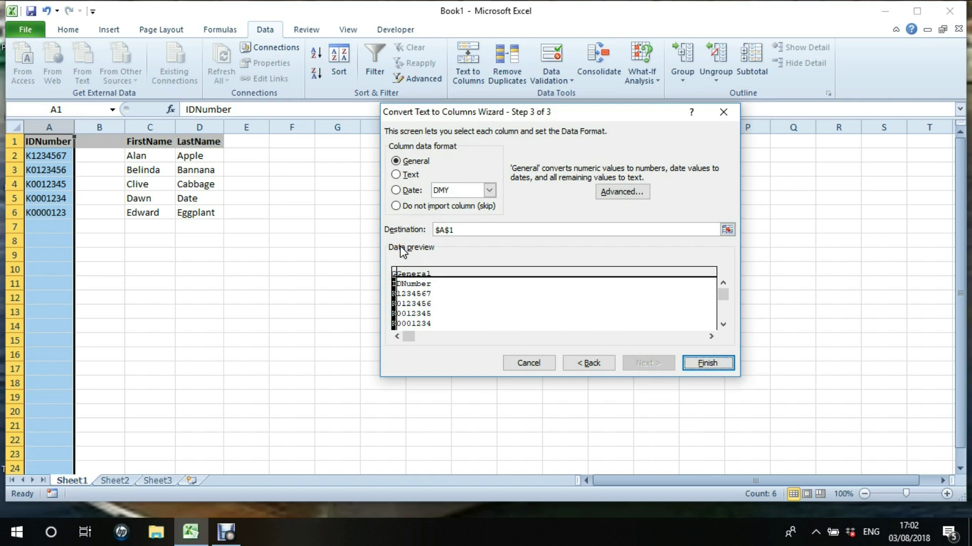
left_click(707, 363)
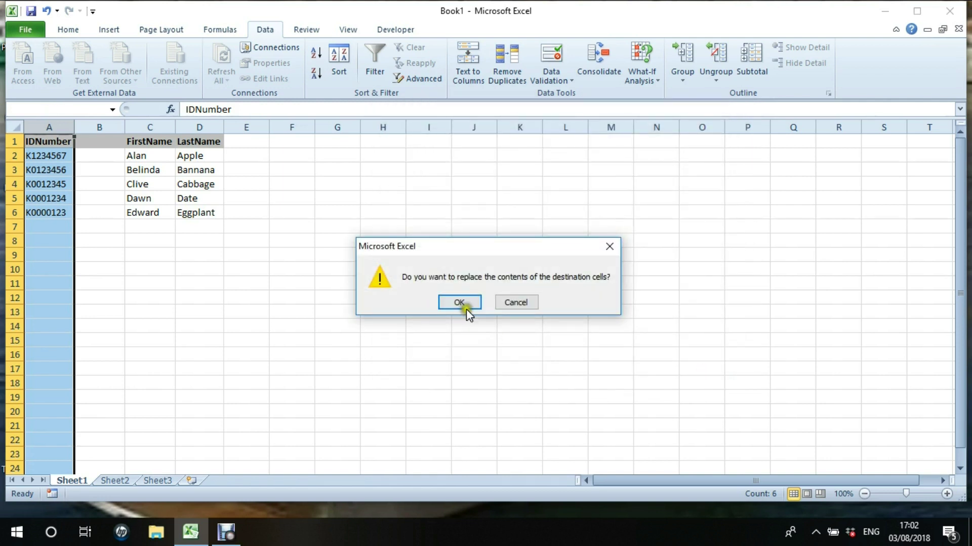
Confirm overwriting the existing destination cells.
left_click(464, 303)
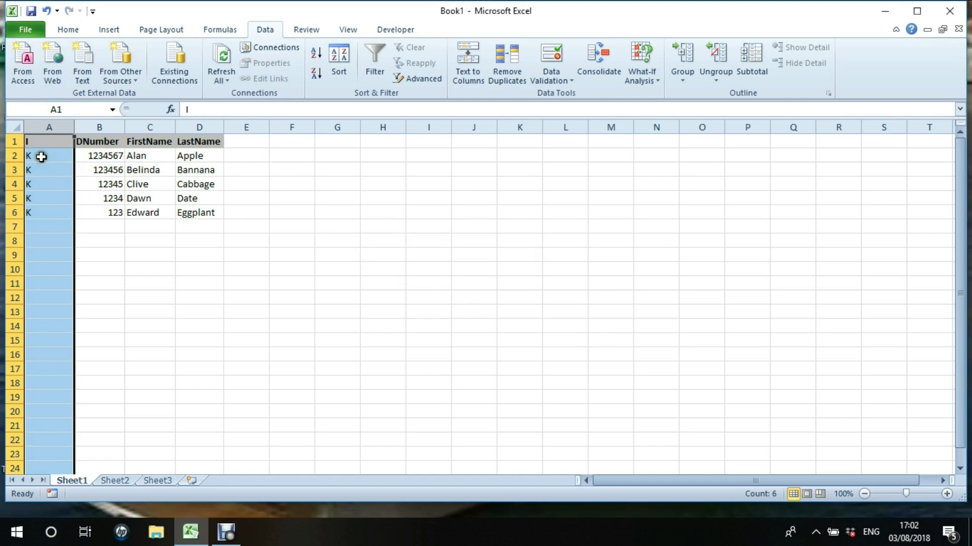
Delete the K letters column and correct the DNumber header to IDNumber.
right_click(52, 129)
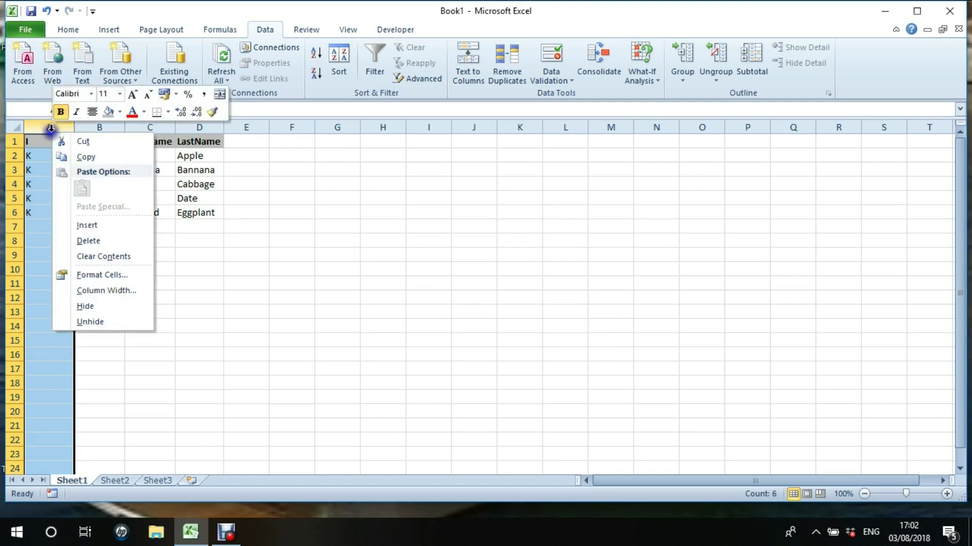
left_click(80, 241)
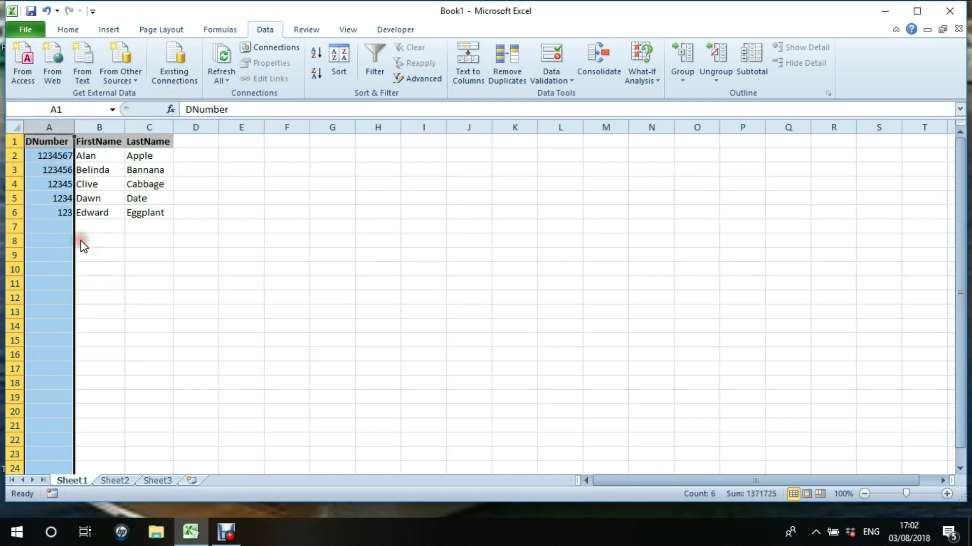
double_click(33, 142)
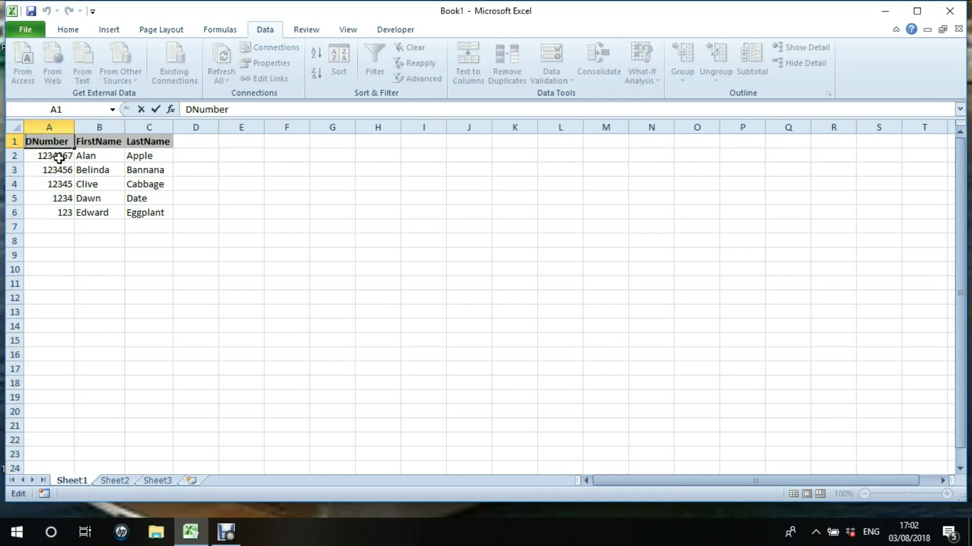
type("I")
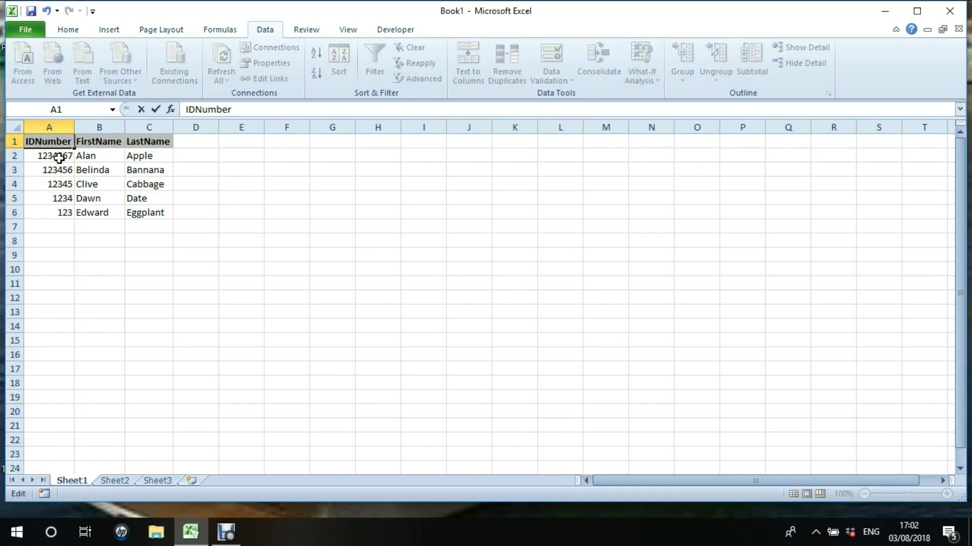
left_click(59, 158)
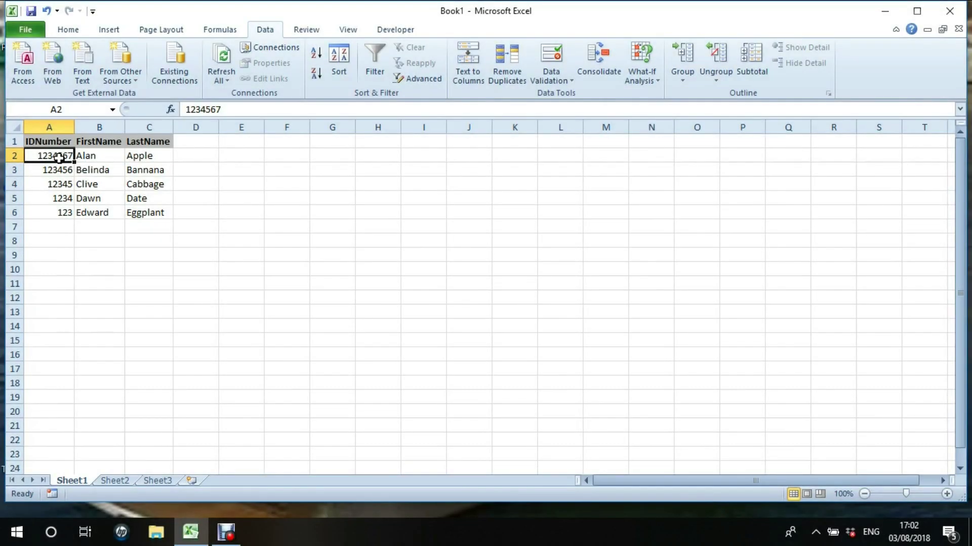
key("Down")
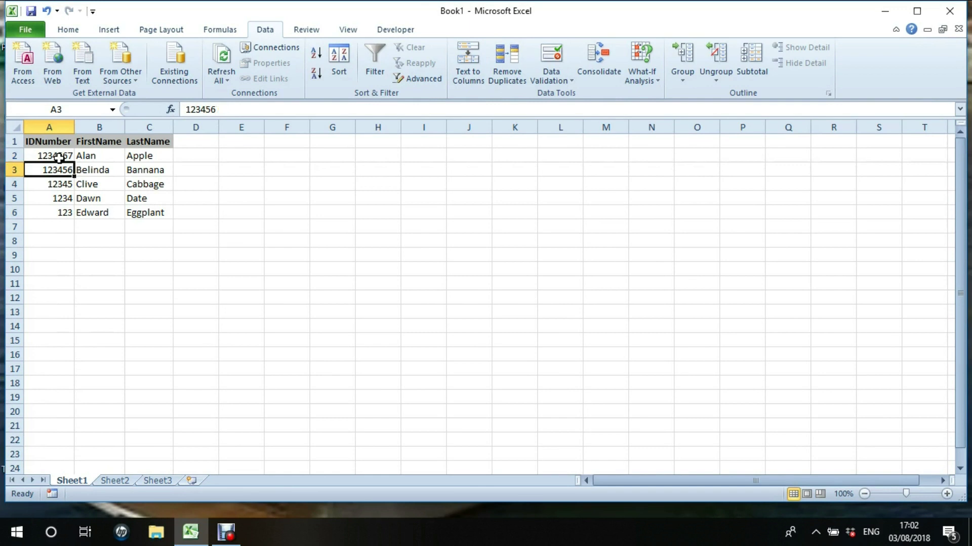
key("Down")
key("Down")
key("Down")
key("Up")
key("Up")
key("Up")
key("Up")
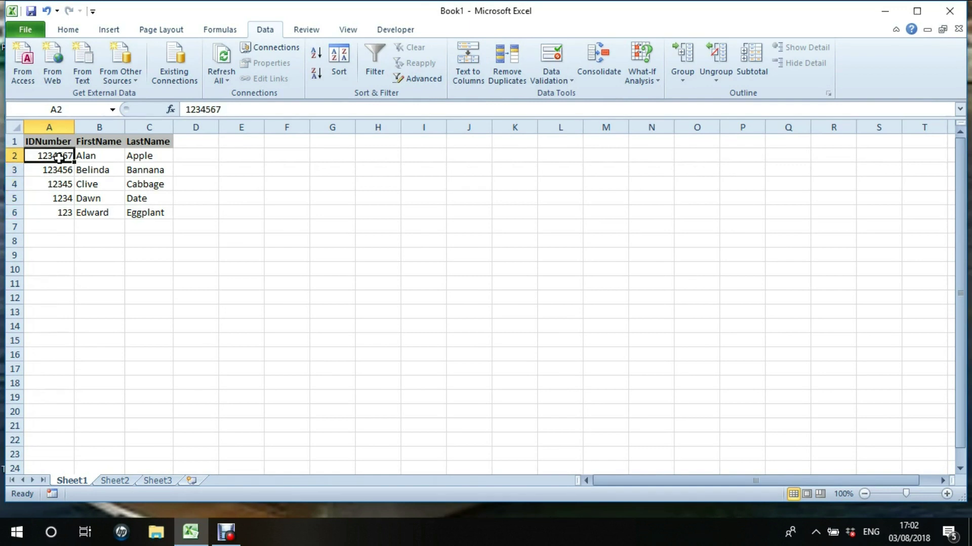
key("Down")
key("Down")
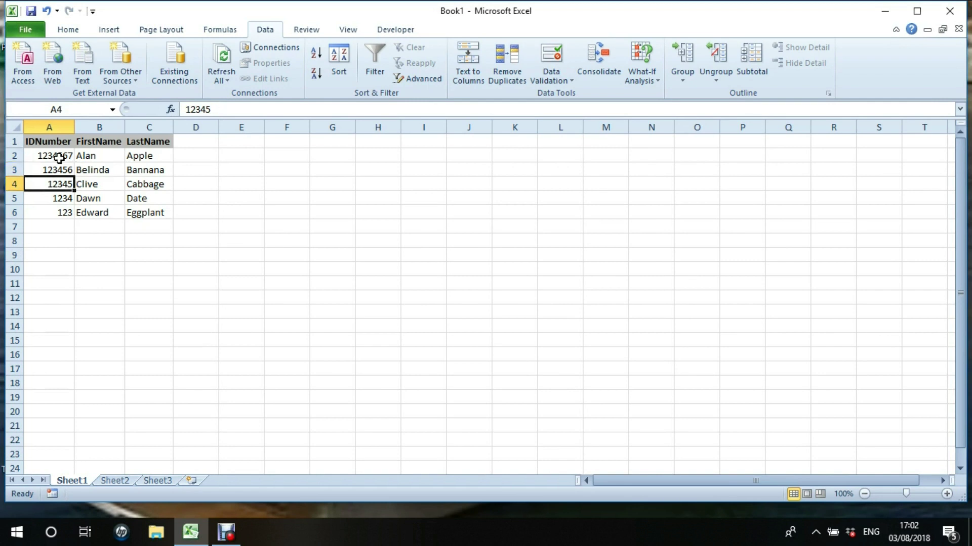
key("Down")
key("Down")
key("Up")
key("Up")
key("Up")
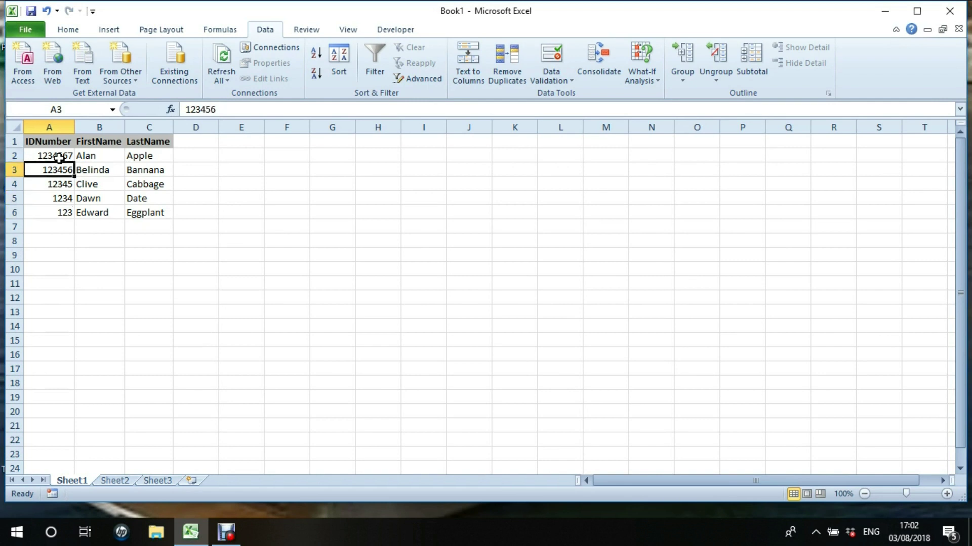